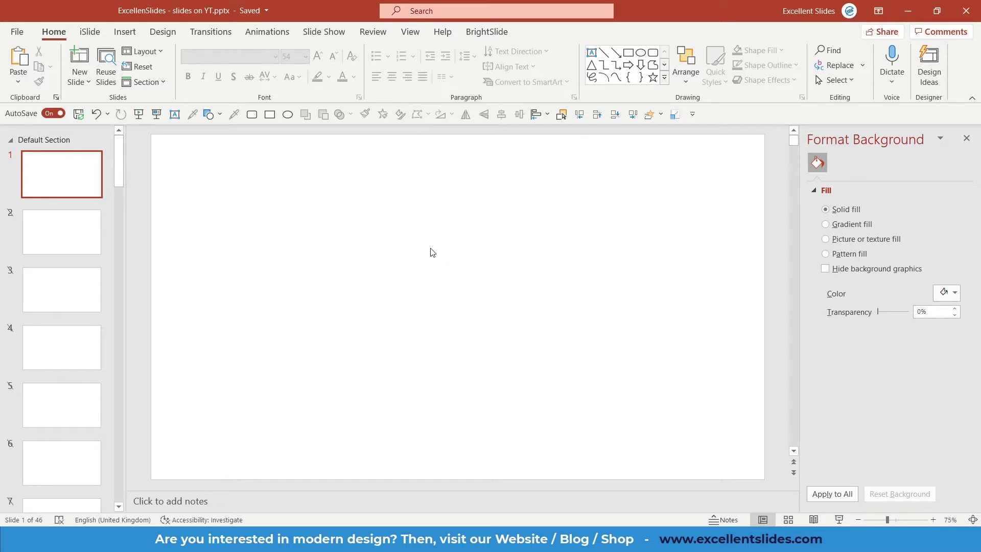
Draw a straight Line shape horizontally across the upper slide, about 6.24" wide
left_click(125, 32)
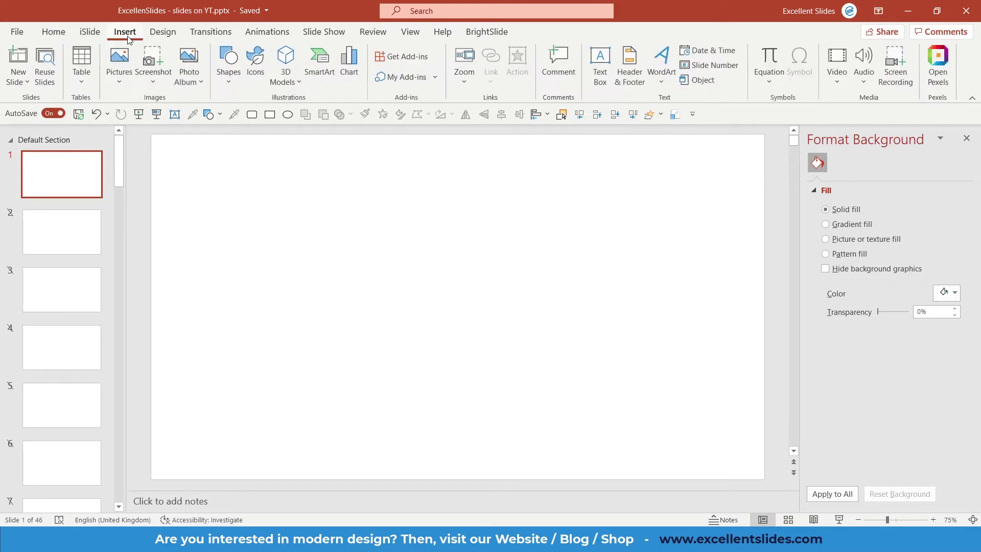
left_click(224, 86)
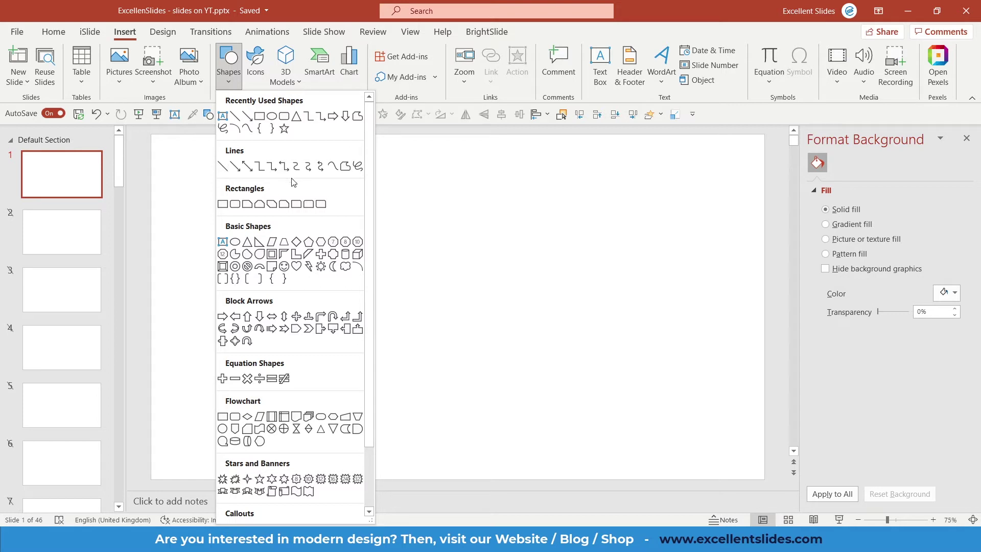
left_click(223, 167)
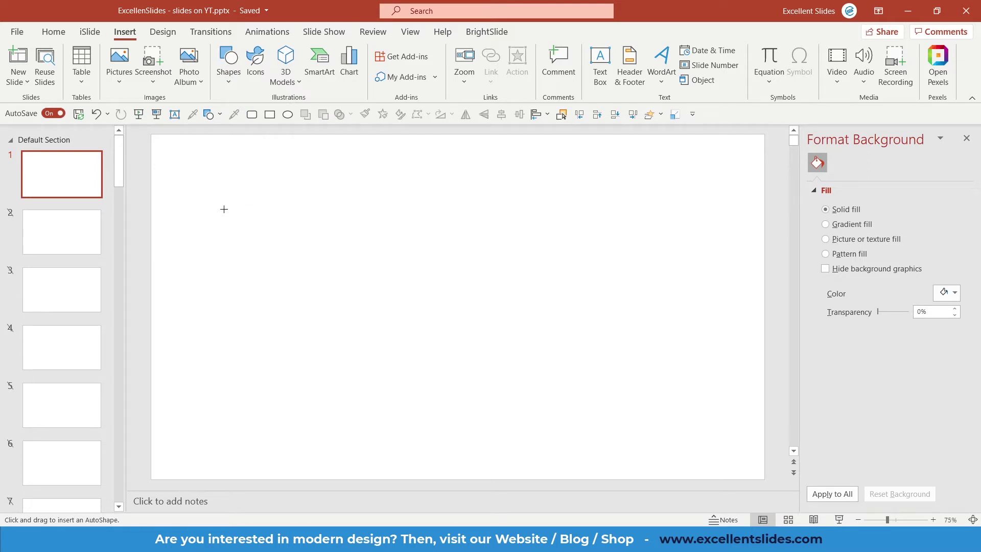
mouse_move(234, 207)
left_mouse_down()
mouse_move(394, 274)
mouse_move(495, 259)
mouse_move(376, 366)
mouse_move(606, 262)
mouse_move(491, 316)
mouse_move(521, 252)
mouse_move(506, 261)
mouse_move(584, 212)
mouse_move(506, 298)
mouse_move(219, 392)
mouse_move(366, 346)
mouse_move(528, 220)
mouse_move(587, 229)
mouse_move(437, 253)
mouse_move(521, 254)
left_mouse_up()
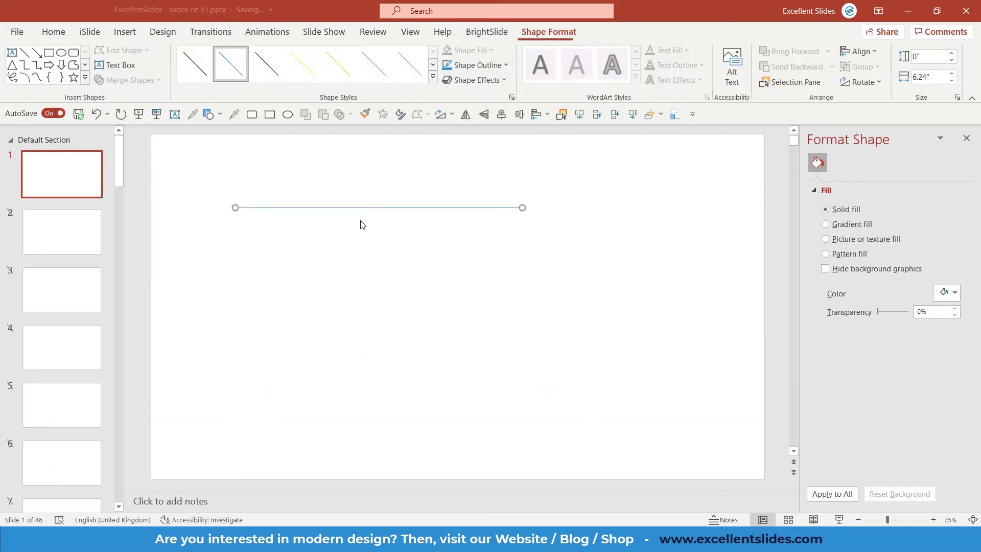
Move the line lower on the slide, then nudge it slightly back up
left_click_drag(359, 208, 407, 275)
scroll(408, 280, "up", 3)
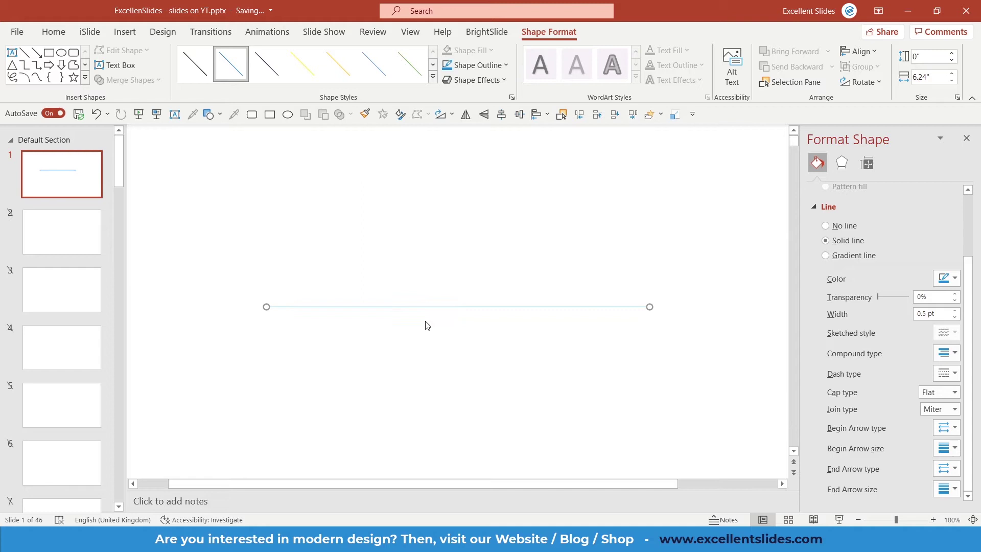
scroll(426, 317, "down", 3)
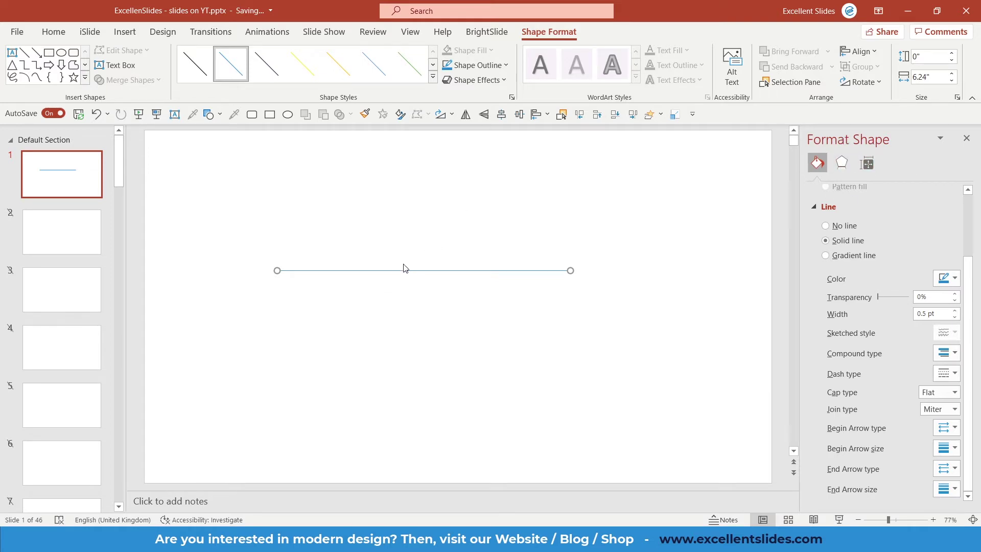
mouse_move(415, 270)
left_mouse_down()
mouse_move(362, 262)
mouse_move(414, 252)
left_mouse_up()
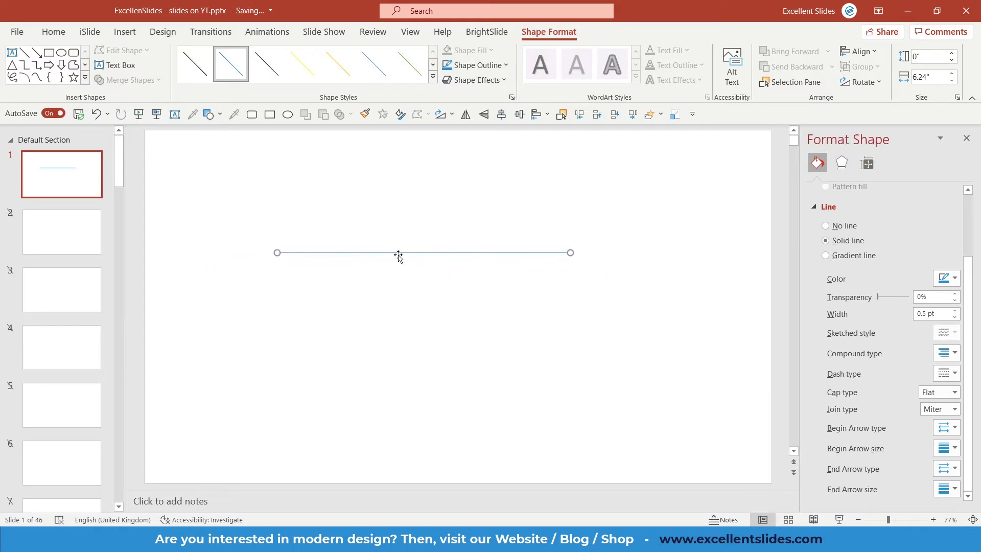
Bring up Format Shape for the line, showing a solid 0.5 pt stroke at 0% transparency
right_click(378, 253)
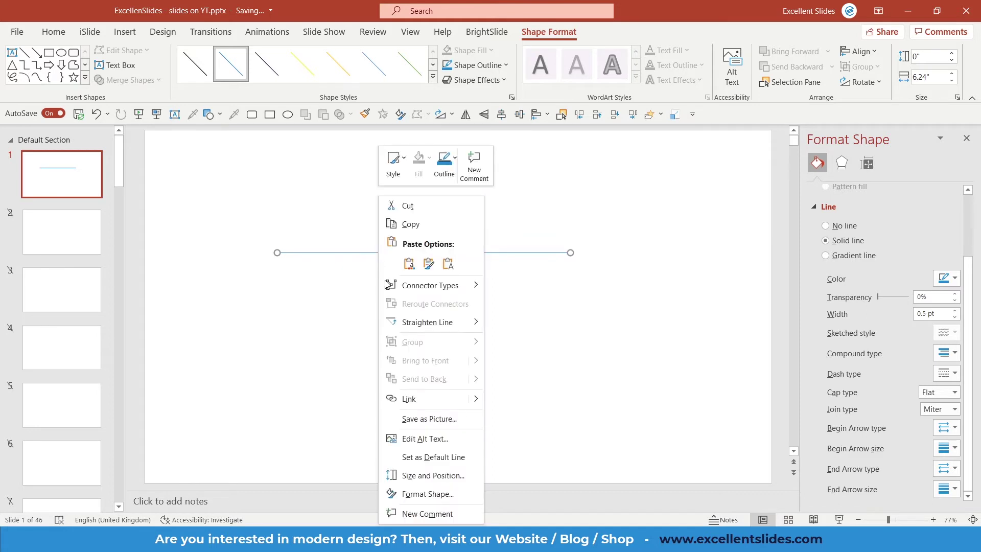
left_click(428, 494)
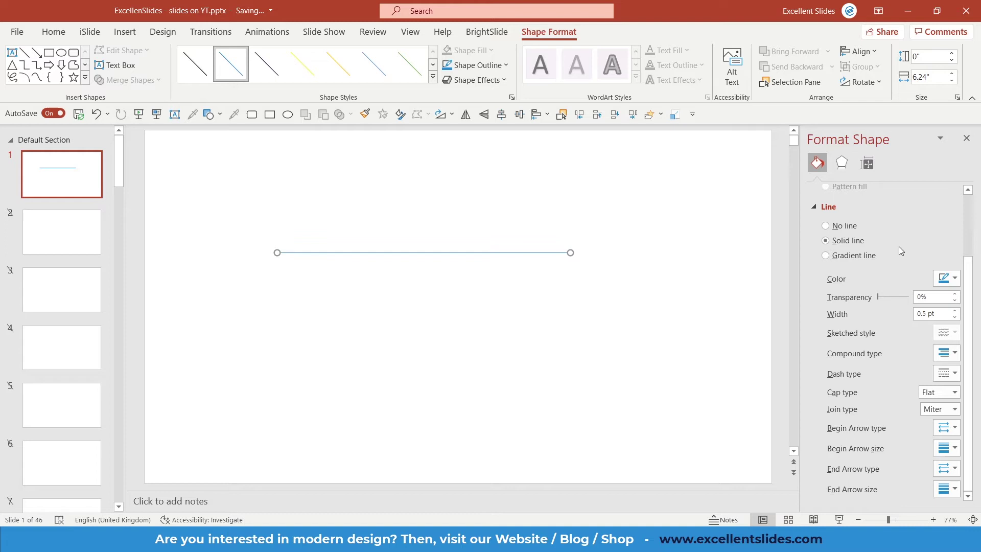
scroll(600, 255, "up", 5)
scroll(608, 261, "down", 5)
Set the line width to 6 pt, overshooting to about 8 pt before stepping back
left_click(954, 310)
left_click(954, 310)
left_click(954, 310)
left_click(955, 311)
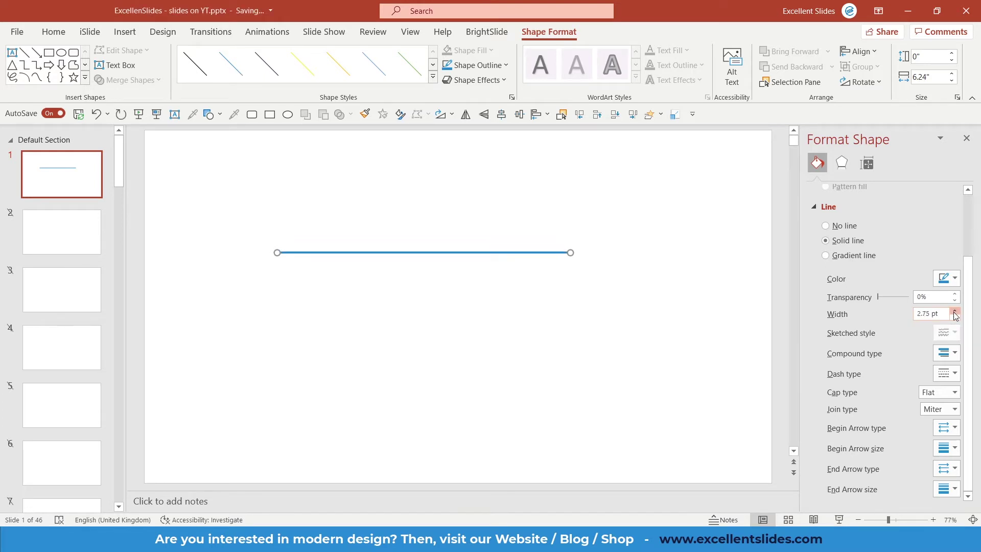
left_click(954, 310)
left_click(954, 311)
left_click(954, 310)
left_click(954, 310)
left_click(954, 310)
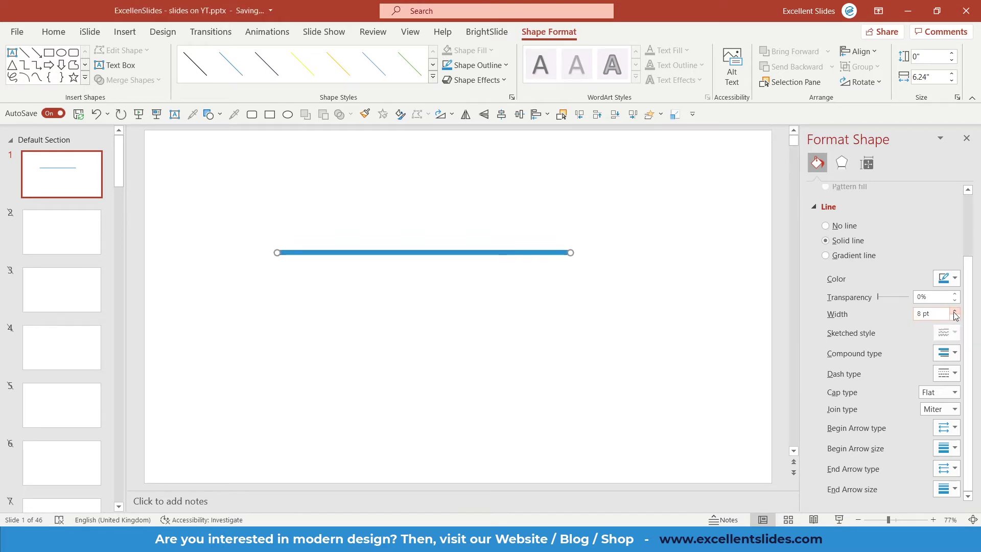
left_click(954, 317)
left_click(954, 317)
left_click(954, 316)
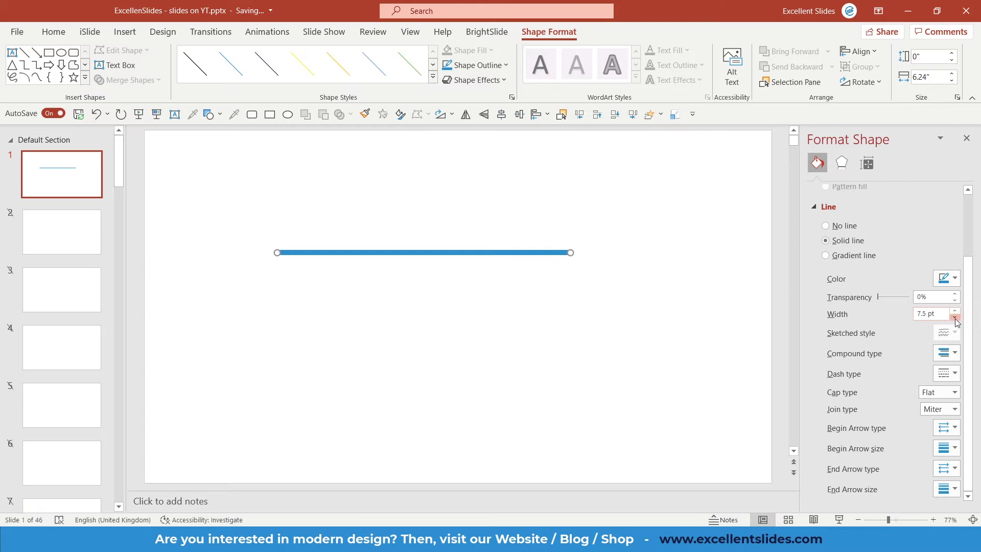
left_click(954, 317)
left_click(954, 316)
left_click(955, 317)
left_click(954, 317)
left_click(954, 317)
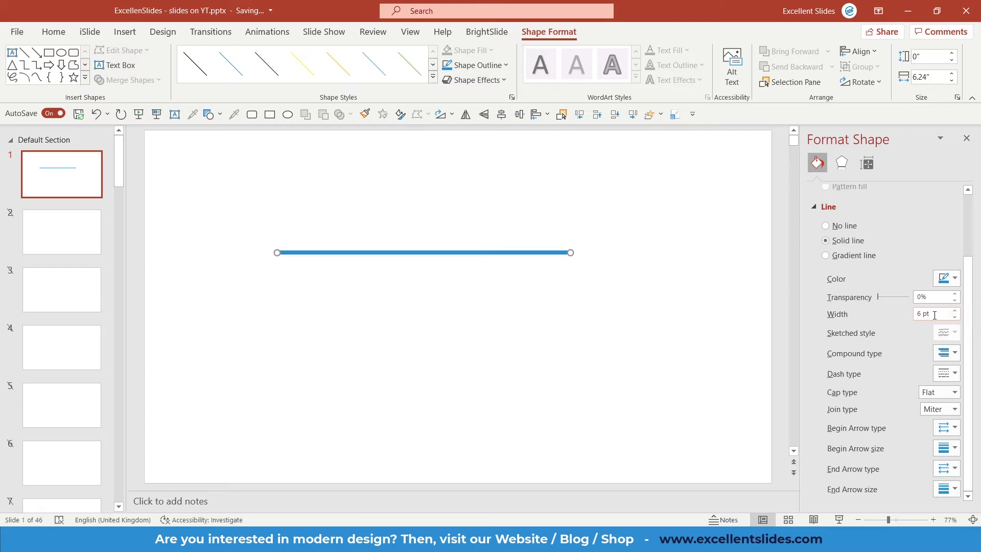
Change the line colour from blue to green
left_click(950, 286)
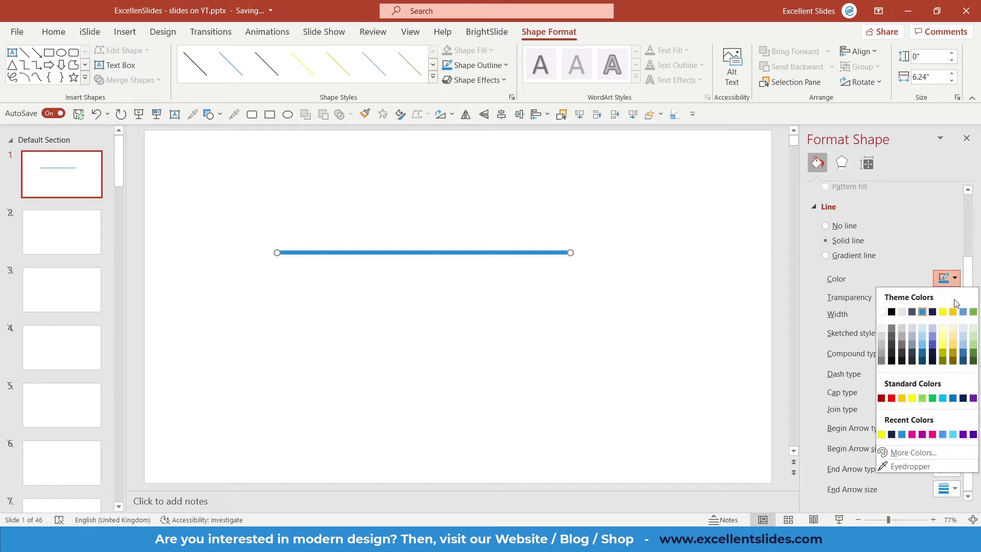
left_click(972, 313)
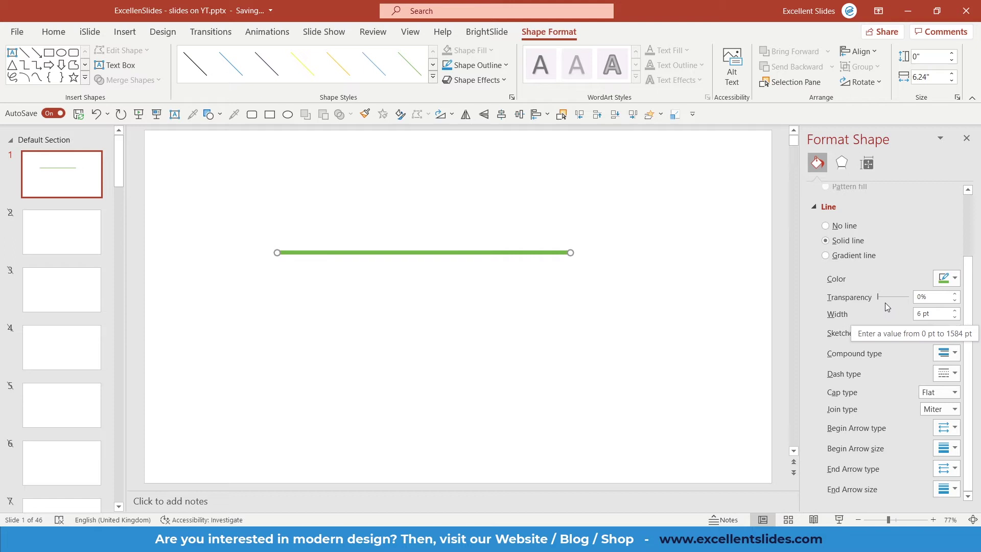
mouse_move(878, 298)
left_mouse_down()
mouse_move(908, 300)
mouse_move(870, 300)
left_mouse_up()
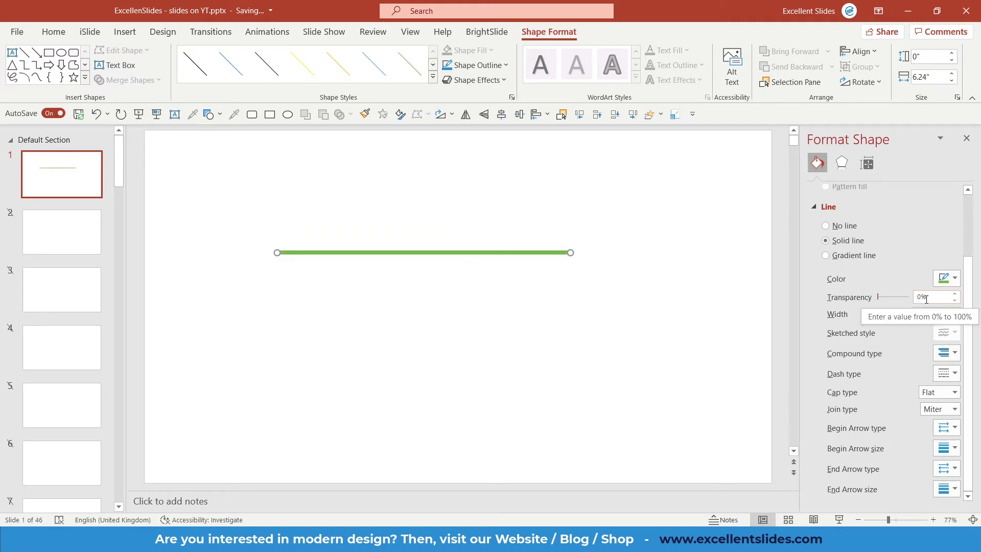
Give the green 6 pt line a dotted dash type and deselect it to view
left_click(950, 379)
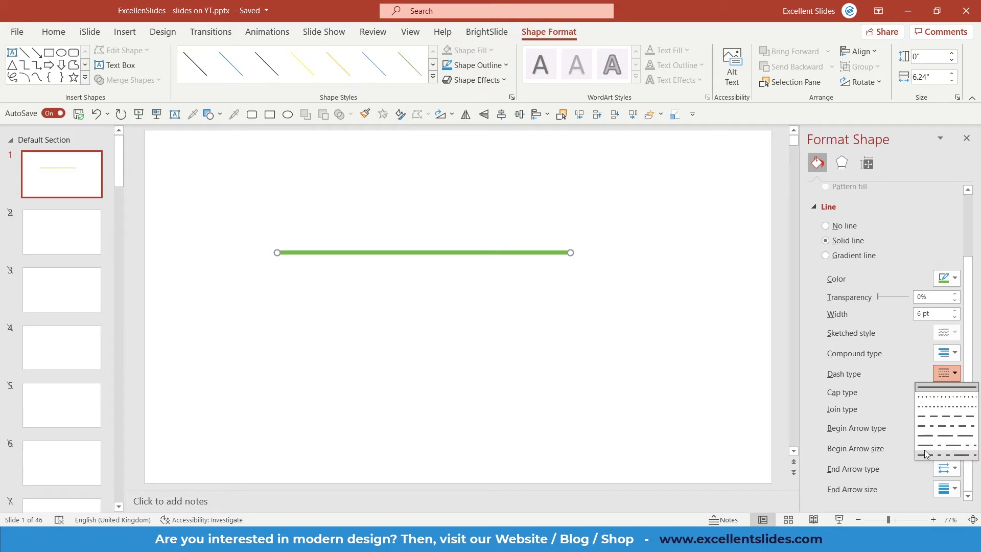
left_click(939, 402)
left_click(618, 342)
scroll(617, 341, "up", 2)
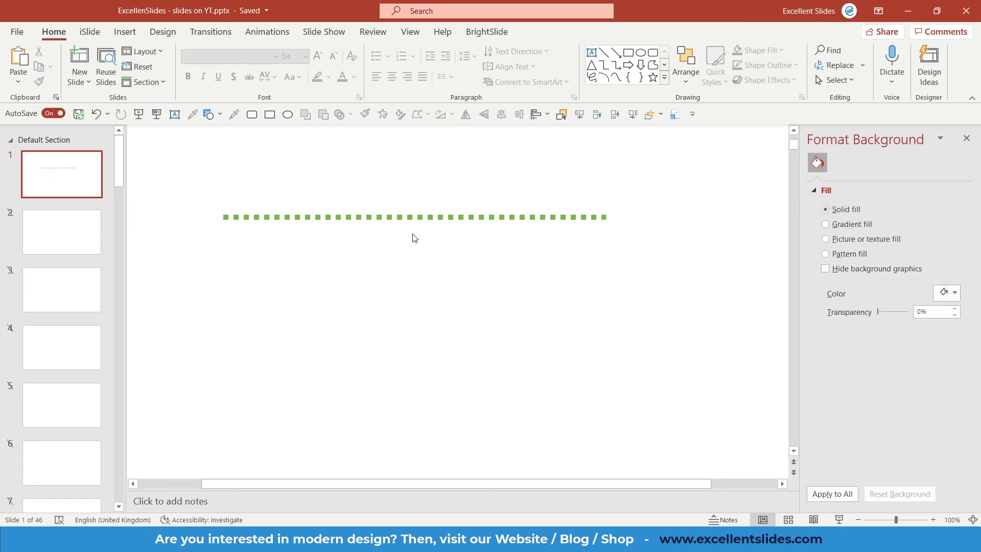
Try a Round cap type on the dotted line, then return it to Flat
left_click(512, 224)
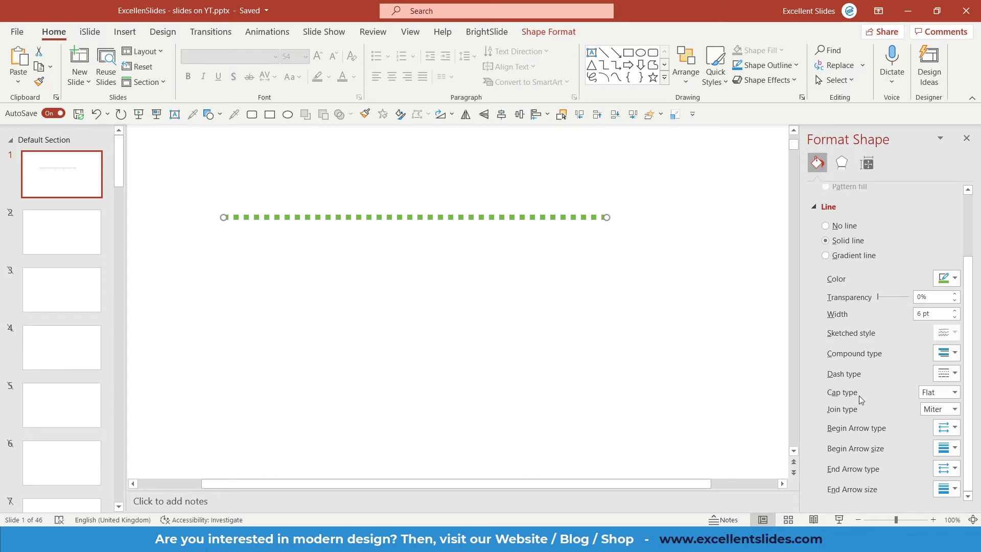
left_click(955, 394)
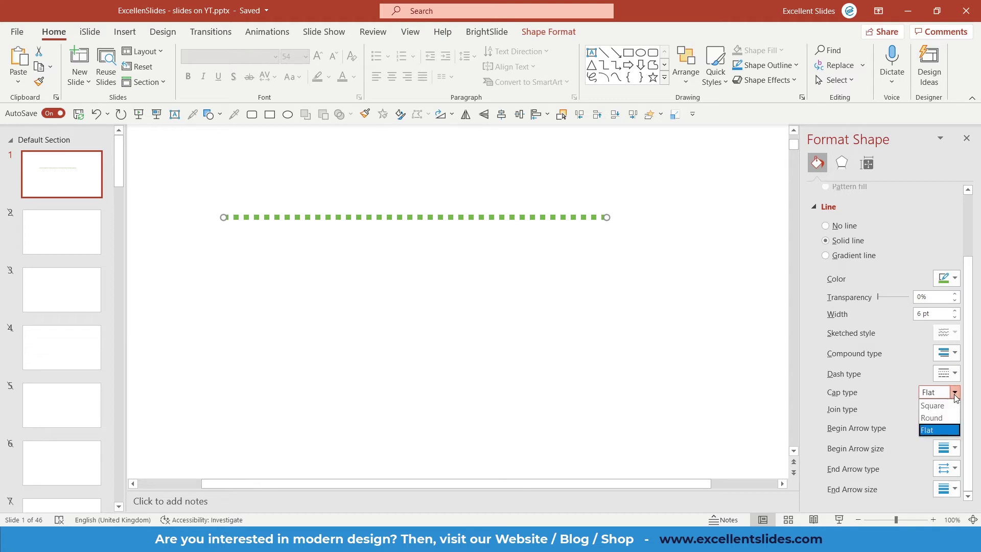
left_click(941, 422)
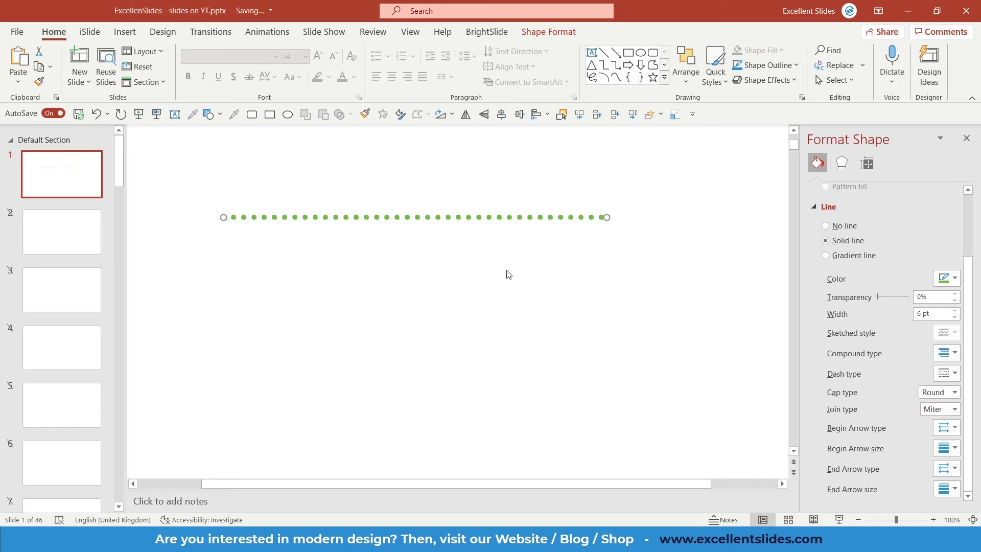
left_click(519, 268)
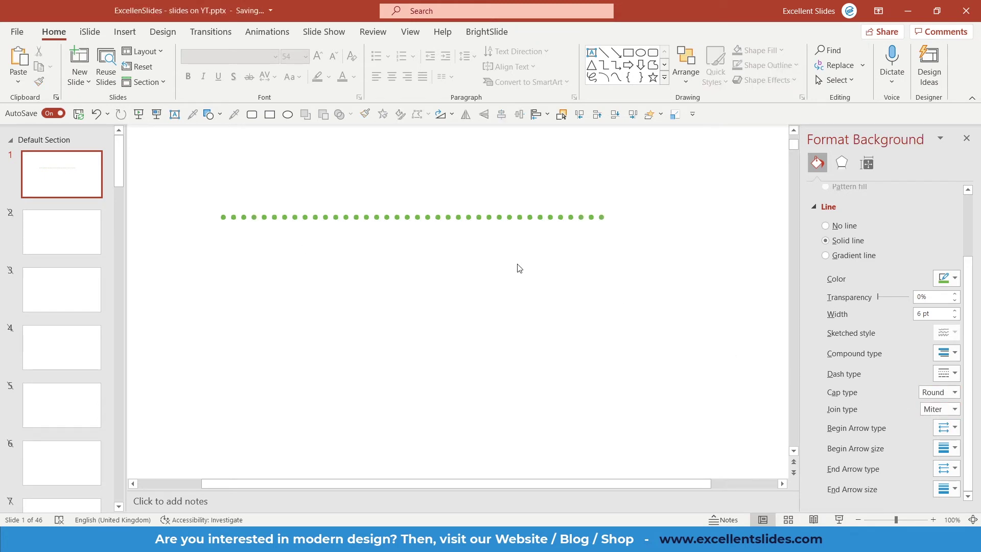
left_click(552, 232)
left_click_drag(551, 232, 551, 231)
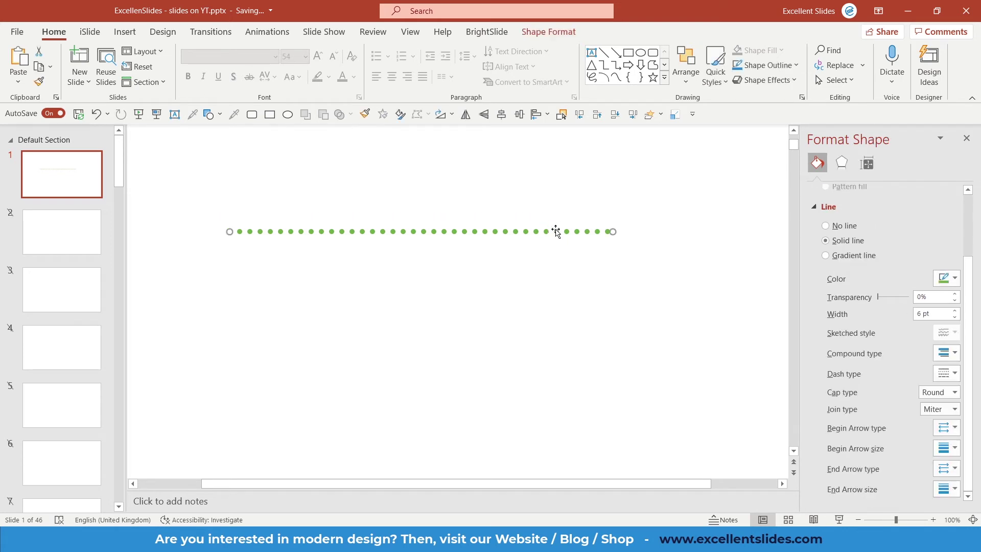
left_click(937, 392)
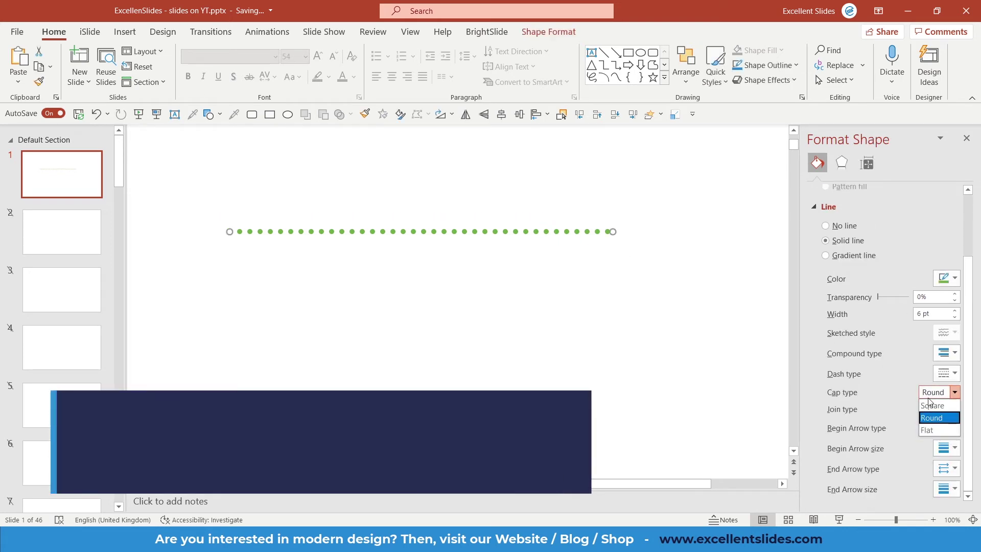
left_click(929, 425)
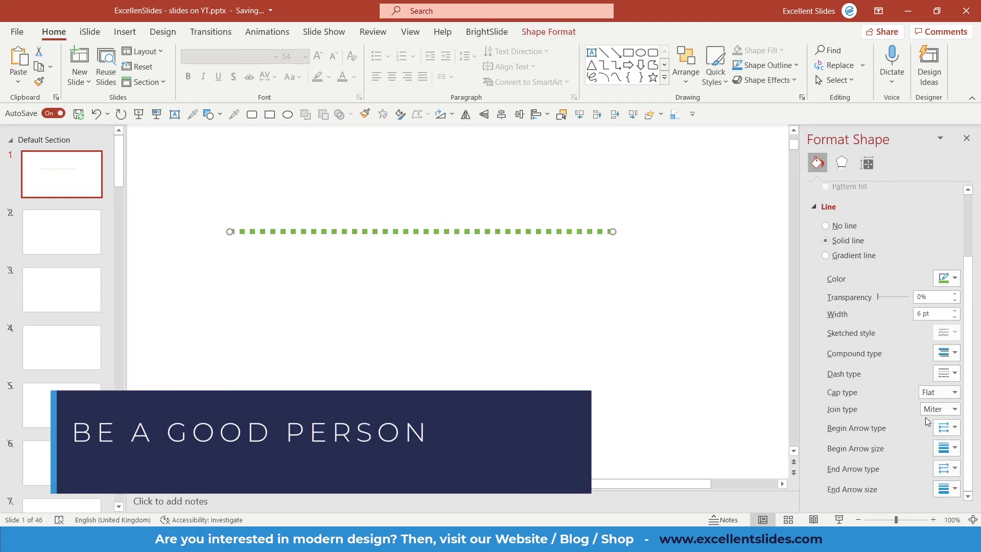
Switch the line's dash type to Square Dot
left_click(946, 378)
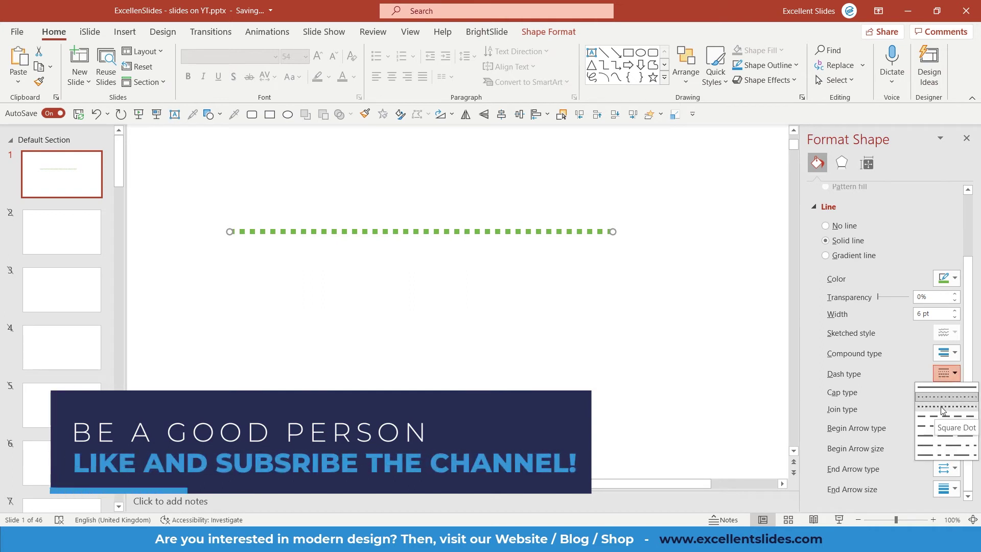
left_click(943, 407)
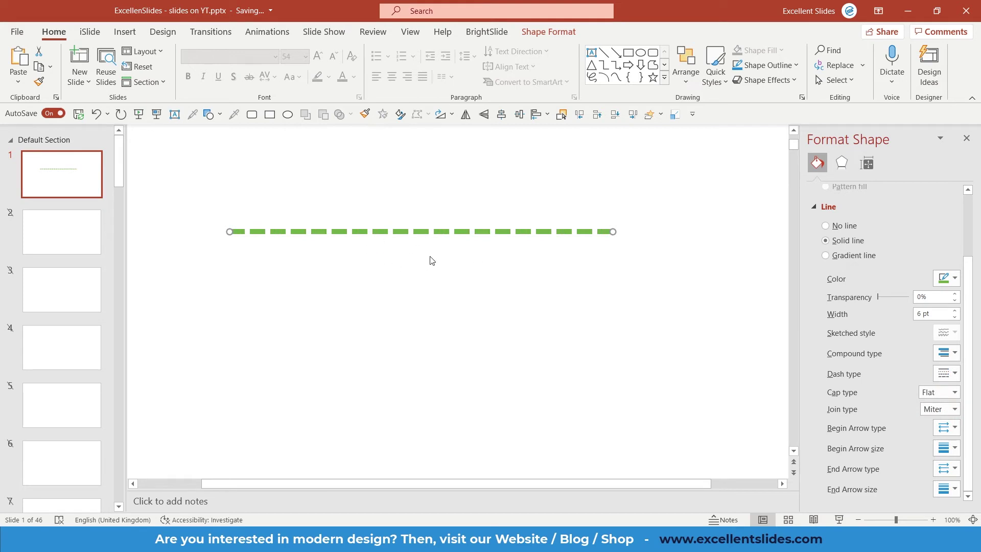
left_click(475, 253)
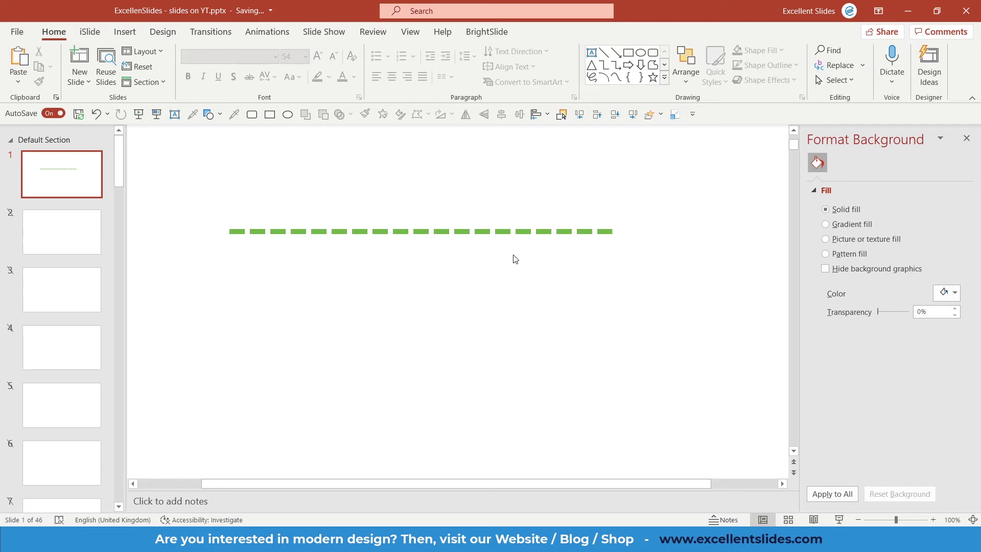
Toggle the cap type between Flat and Round, settling on Flat square-ended dashes
left_click(536, 232)
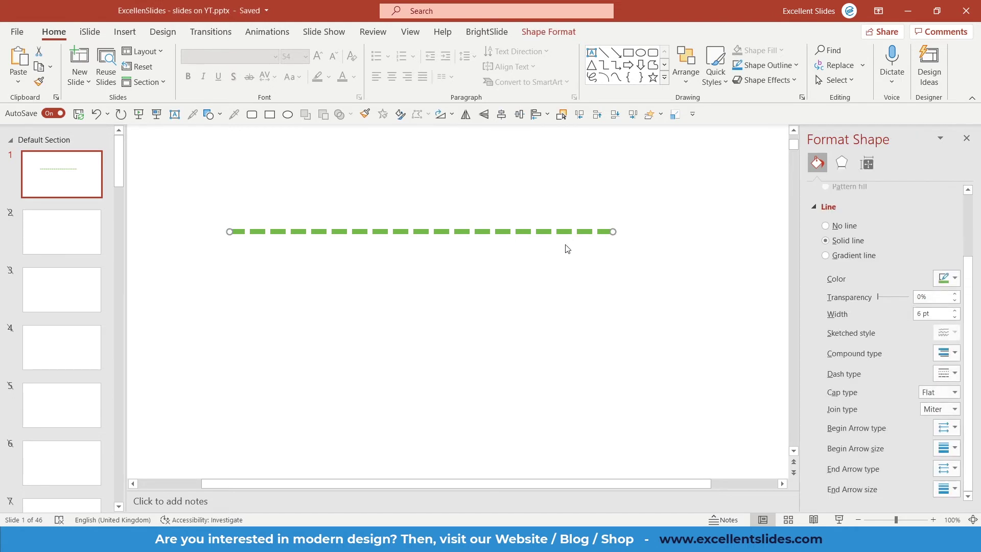
left_click(950, 392)
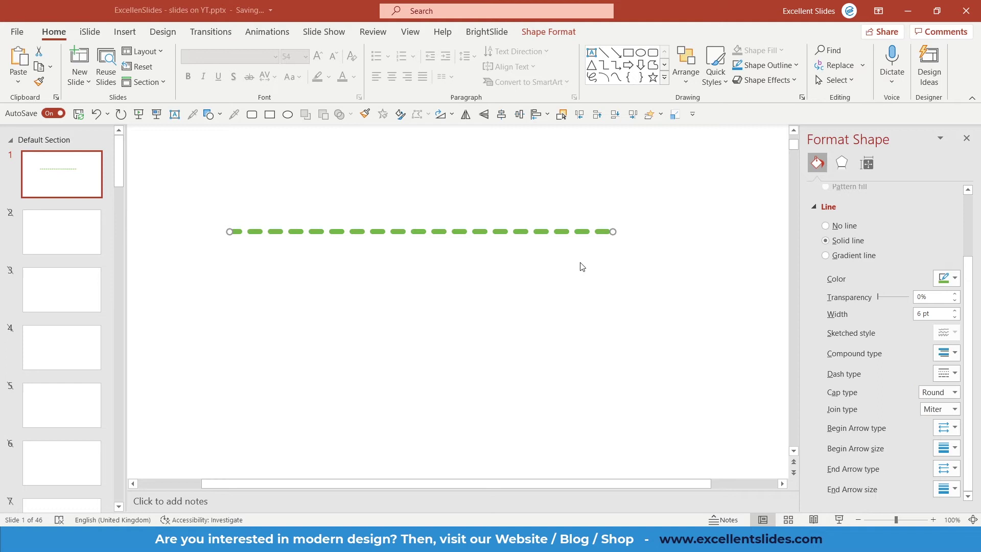
left_click(947, 392)
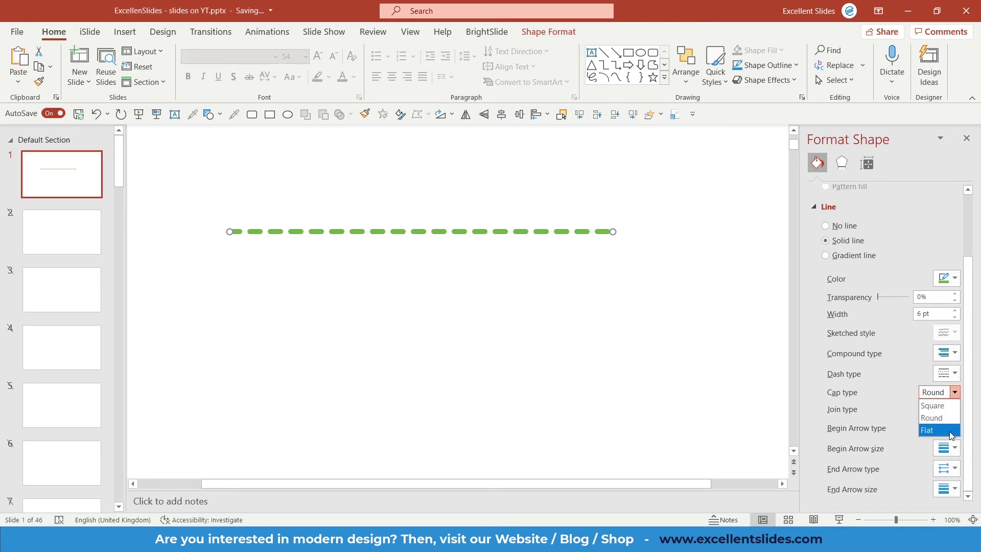
left_click(950, 431)
left_click(950, 392)
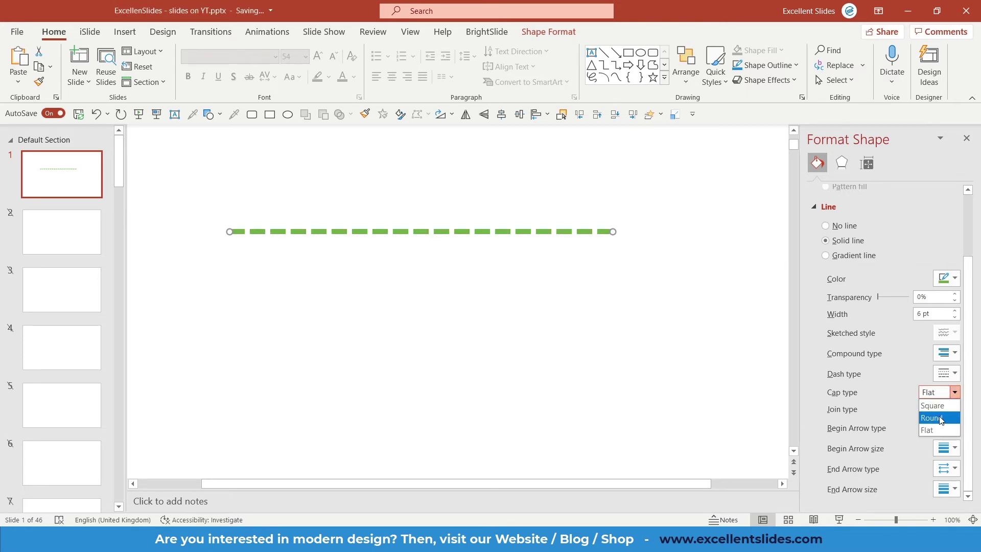
left_click(939, 418)
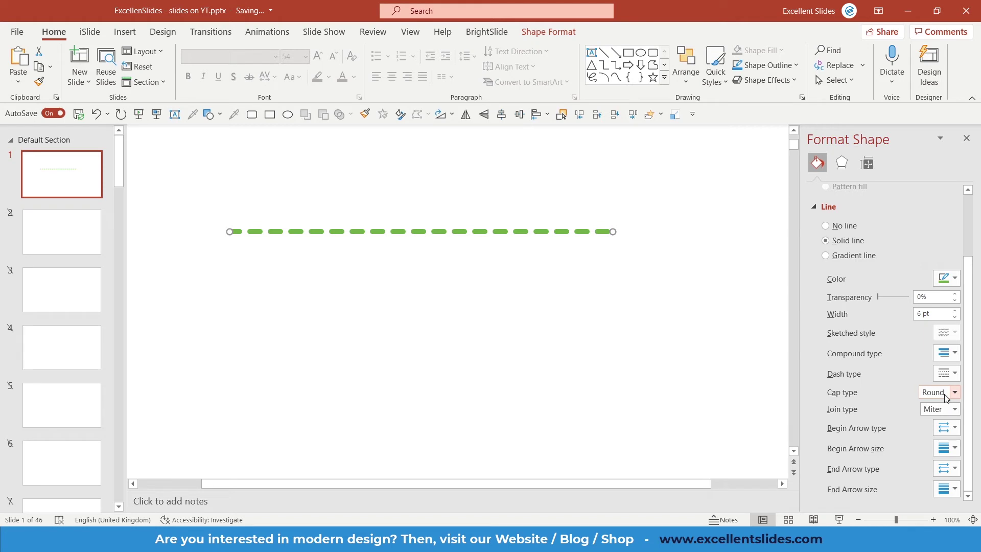
left_click(945, 398)
left_click(937, 417)
Try longer dash, dash-dot, long dash and Long Dash Dot styles, finishing on Long Dash Dot Dot
left_click(937, 374)
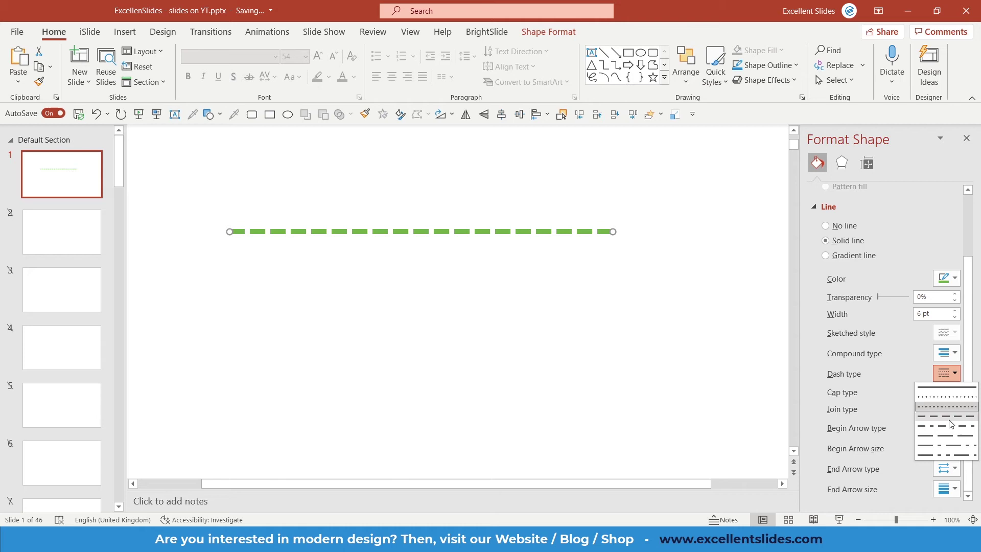
left_click(947, 416)
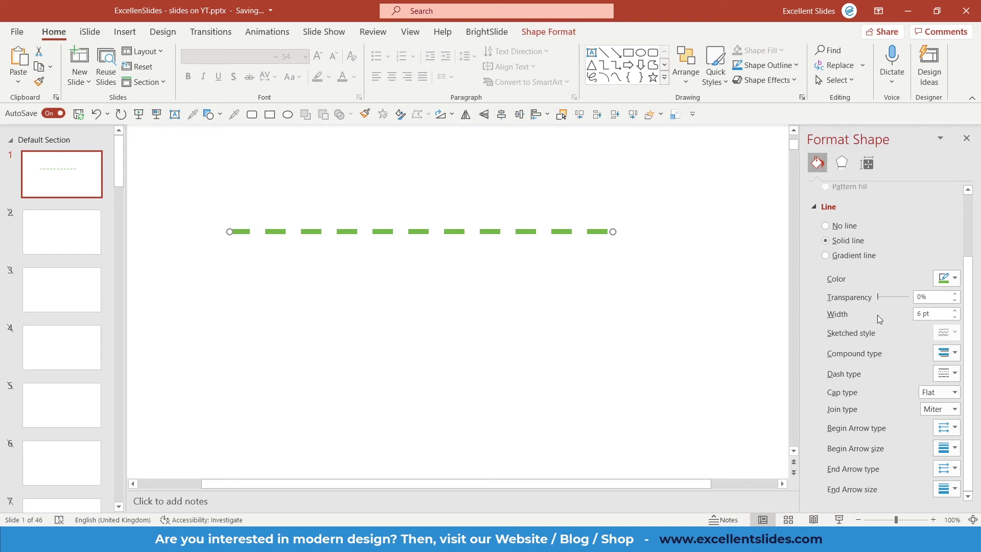
left_click(948, 373)
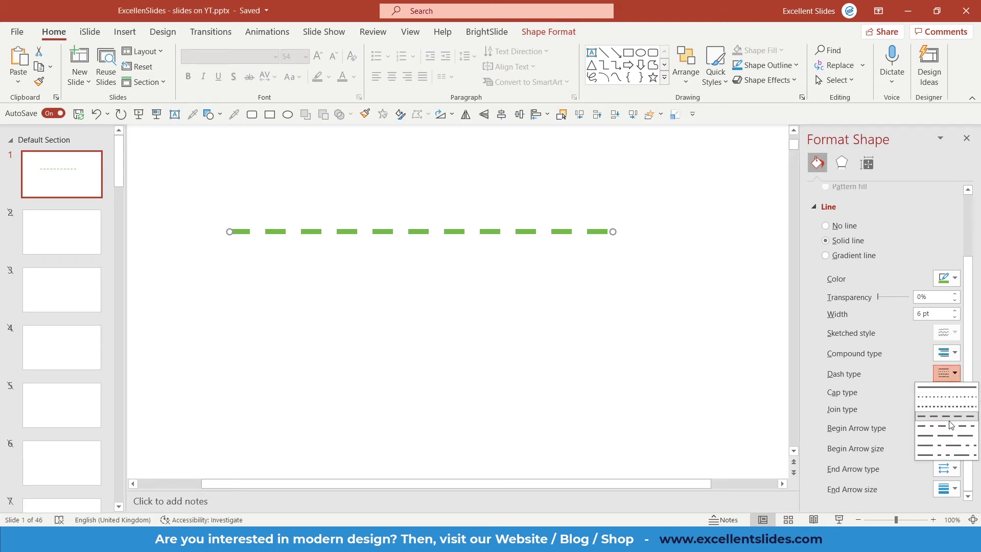
left_click(947, 425)
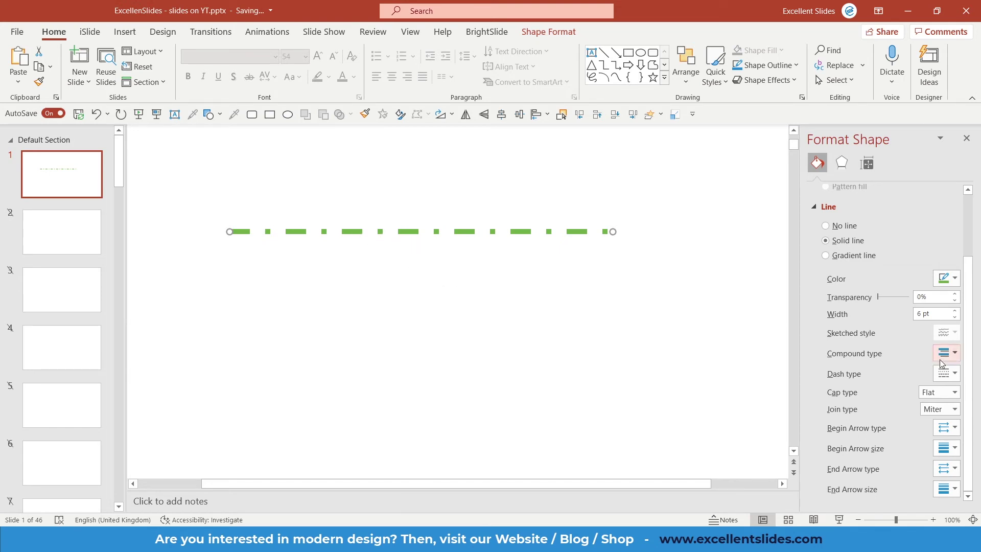
left_click(948, 373)
left_click(949, 443)
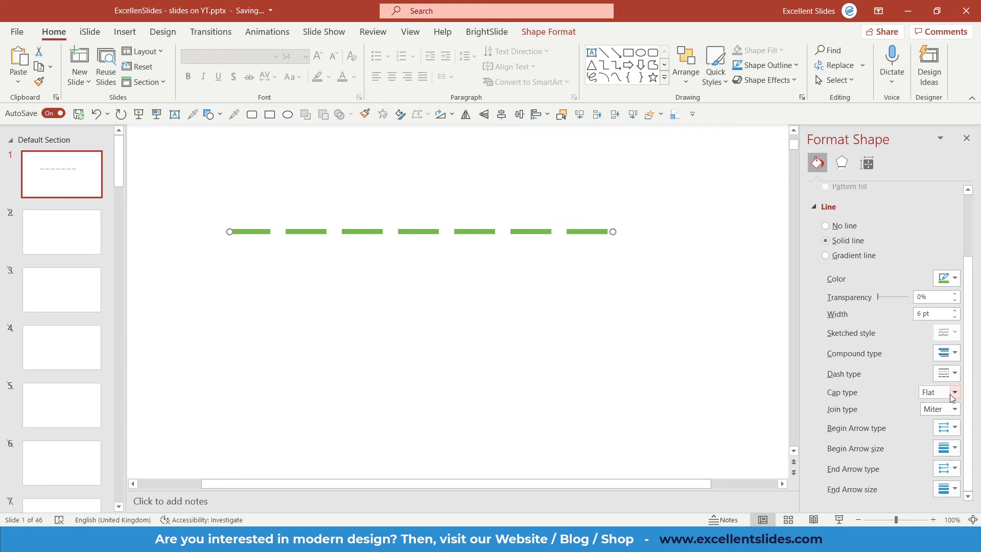
left_click(948, 373)
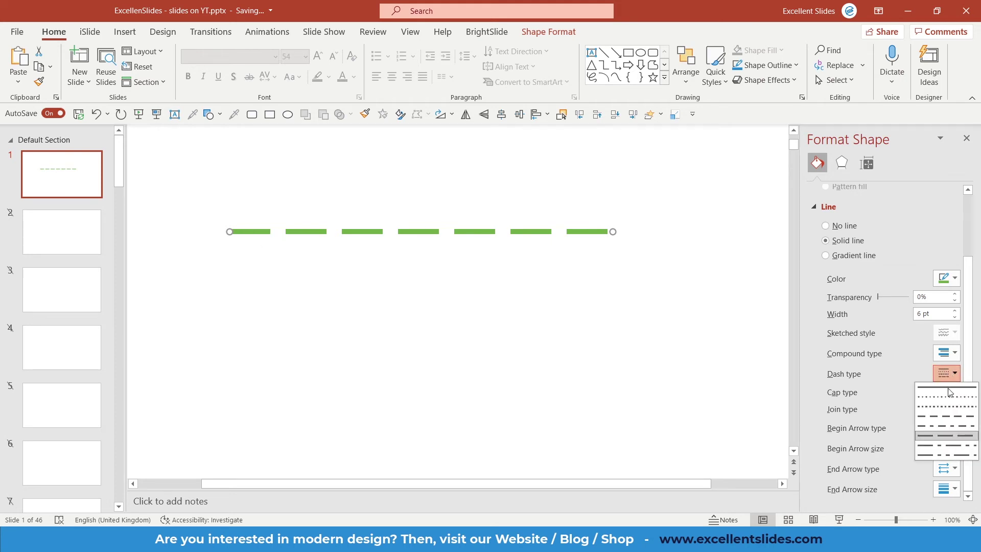
left_click(951, 446)
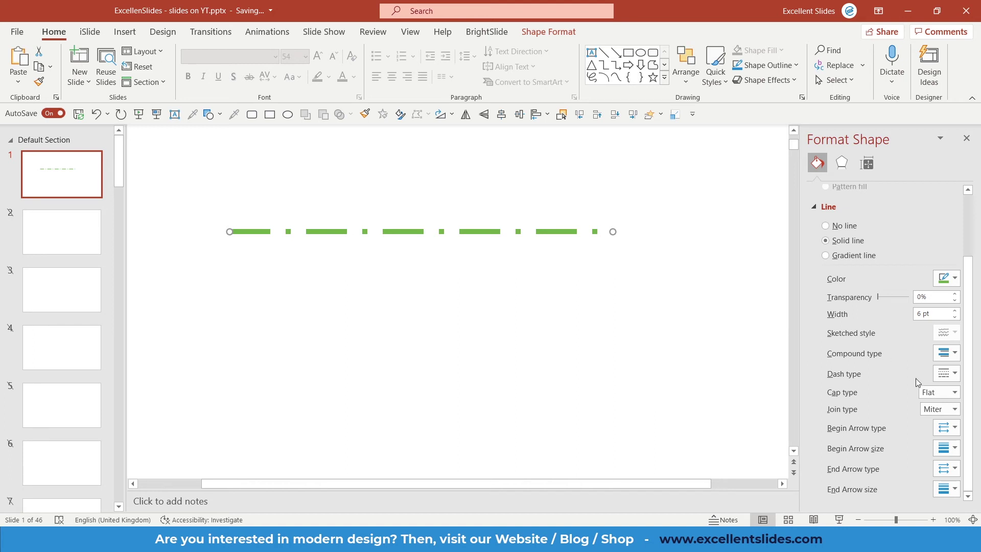
left_click(948, 374)
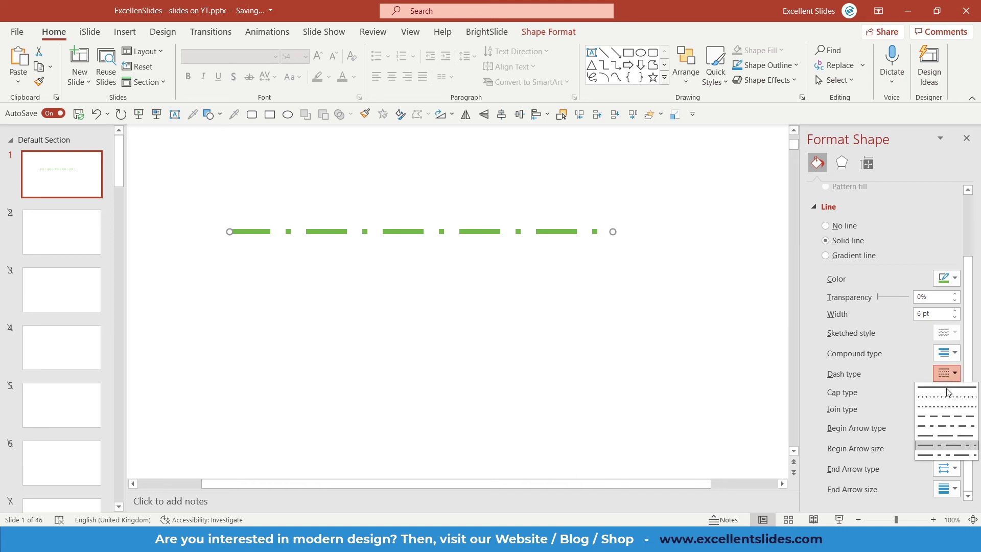
left_click(948, 450)
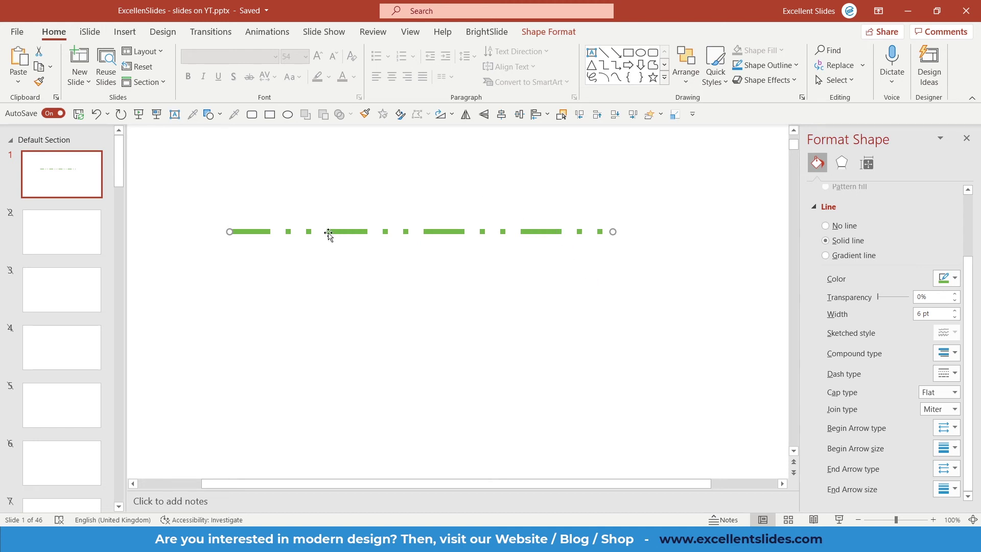
Drag the green dash-dot-dot line lower on the slide in two moves
left_click_drag(352, 234, 380, 245)
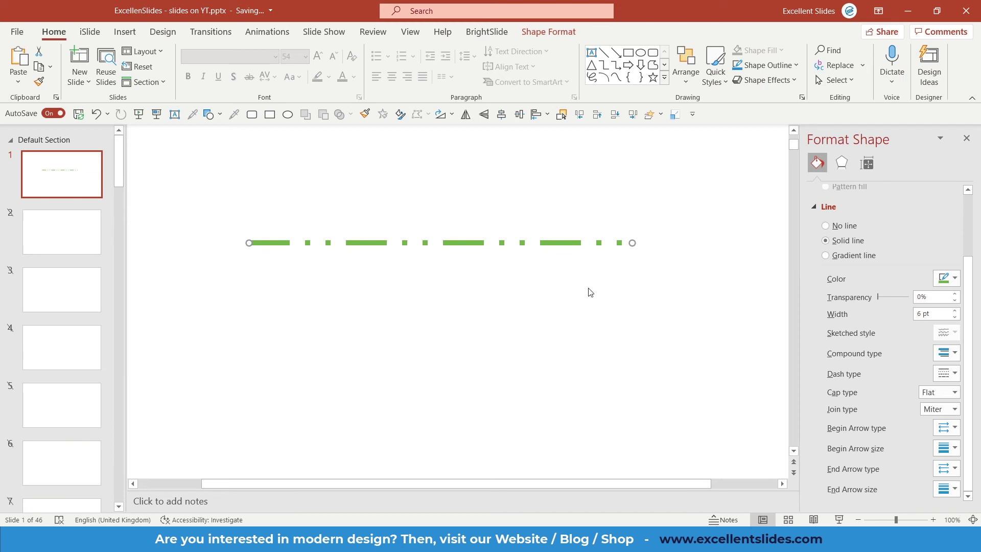
left_click_drag(430, 249, 420, 267)
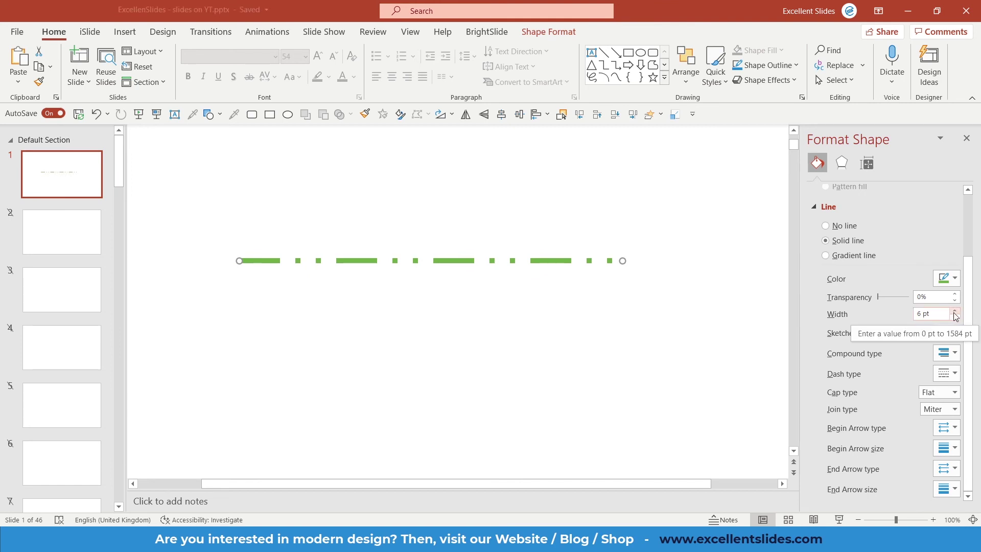
Raise the line width to 9.5 pt and colour it yellow
left_click(954, 312)
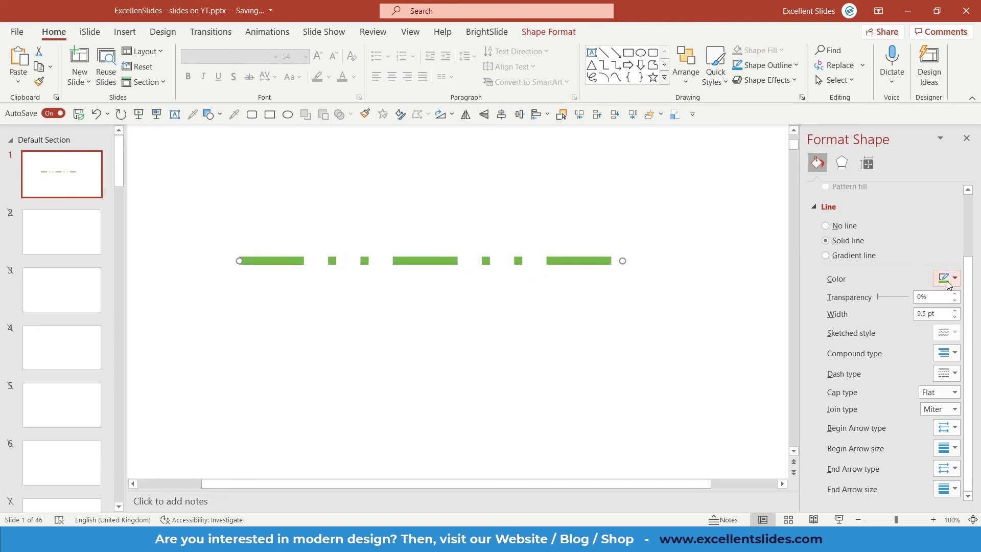
left_click(953, 279)
left_click(945, 312)
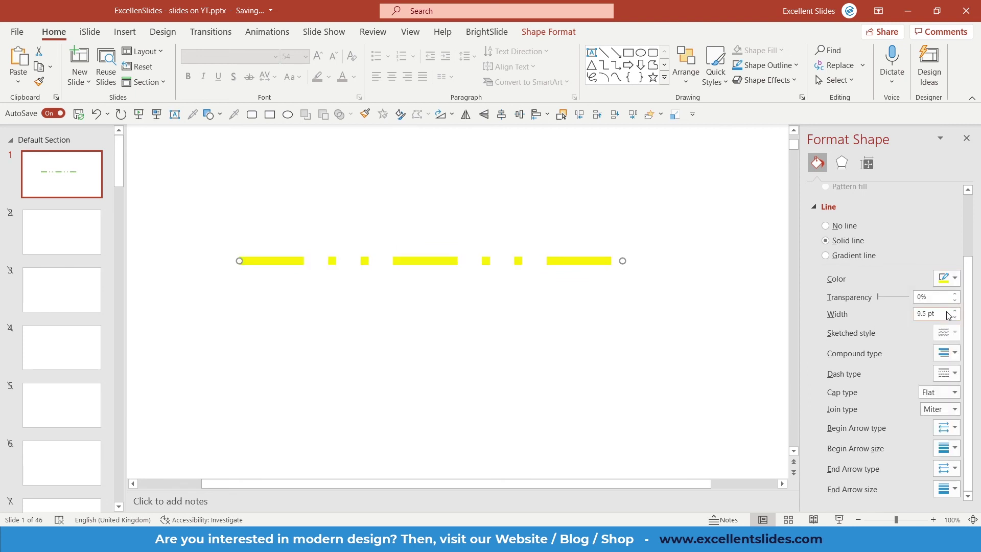
Change the dash type to Square Dot after briefly making the line solid
left_click(954, 376)
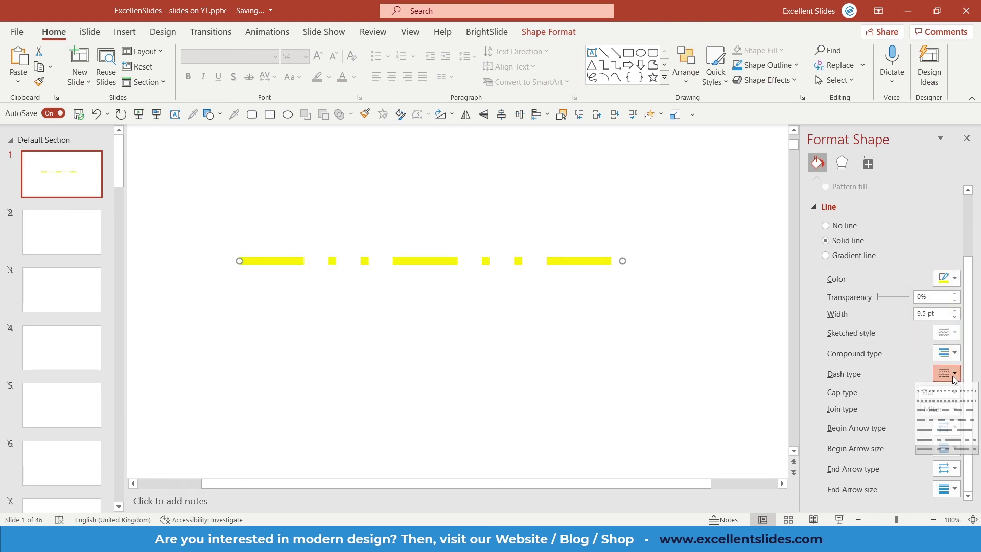
left_click(948, 389)
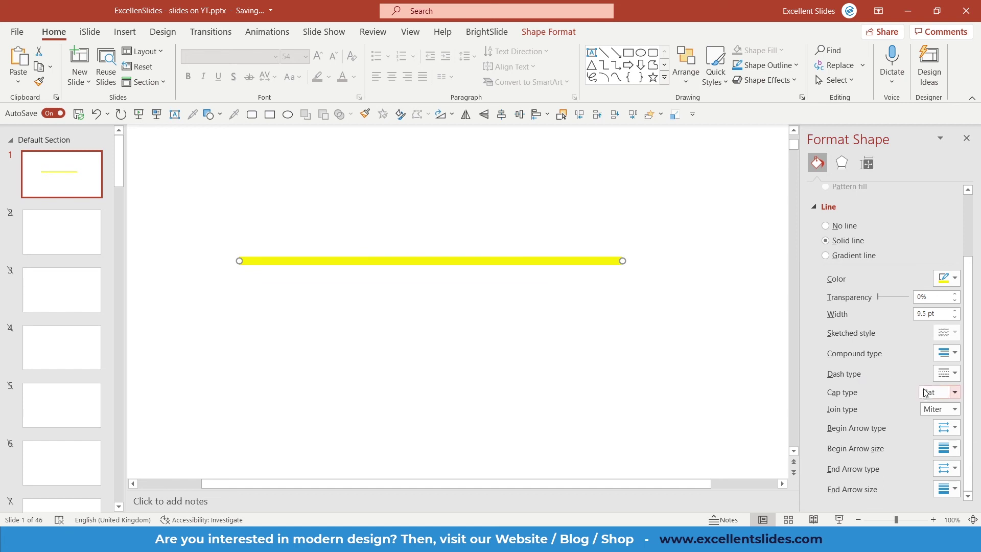
left_click(954, 392)
left_click(945, 376)
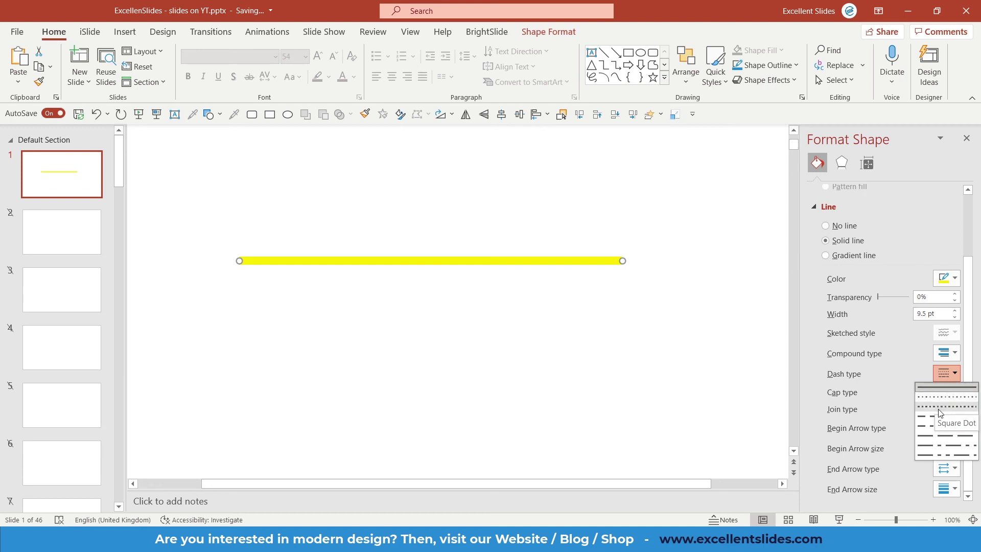
left_click(940, 412)
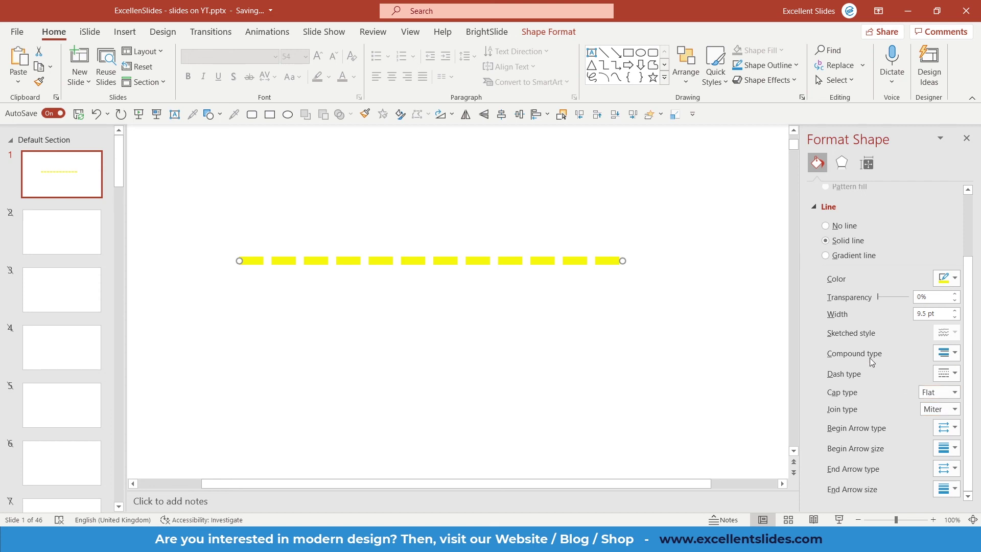
scroll(867, 344, "up", 3)
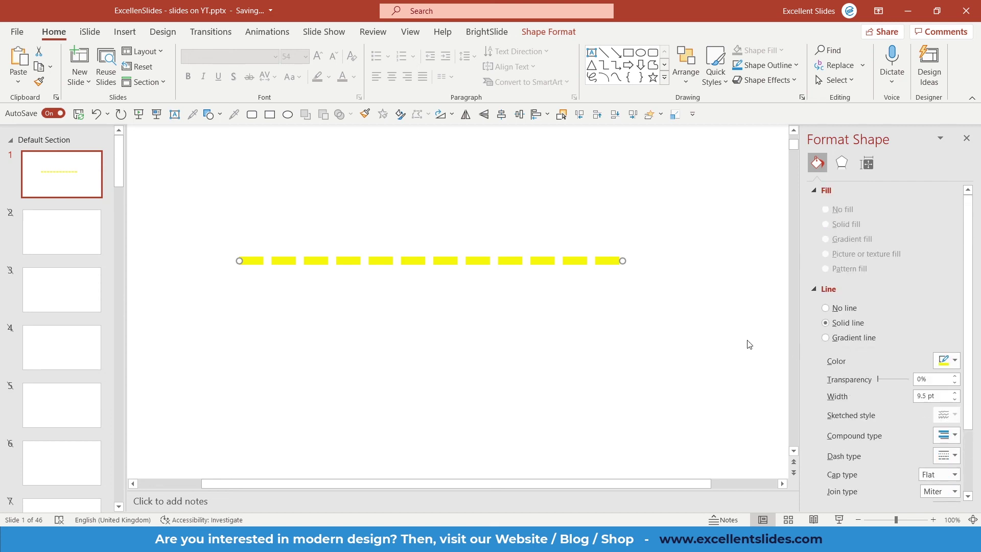
Close the Format Shape pane, leaving only the slide with the yellow 9.5 pt square-dot line
left_click(967, 139)
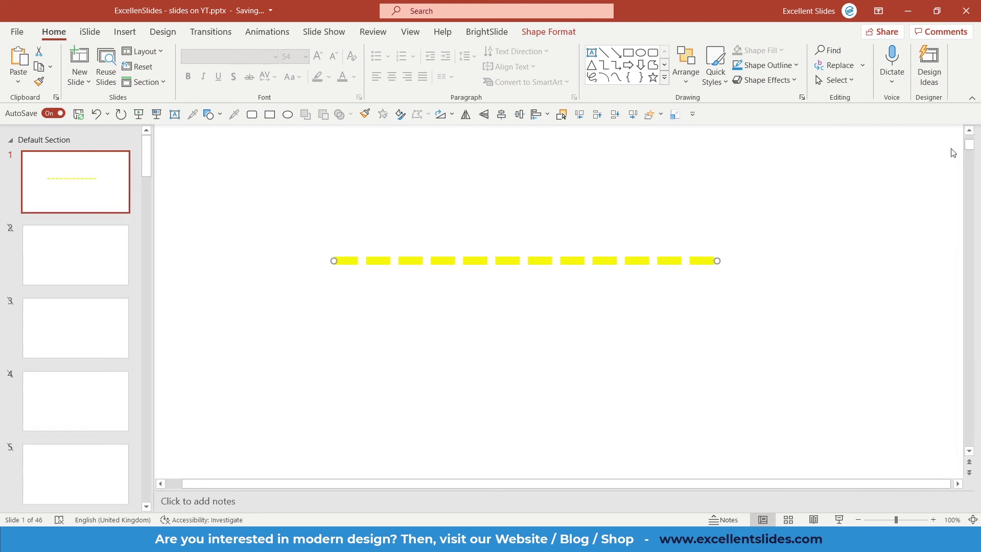